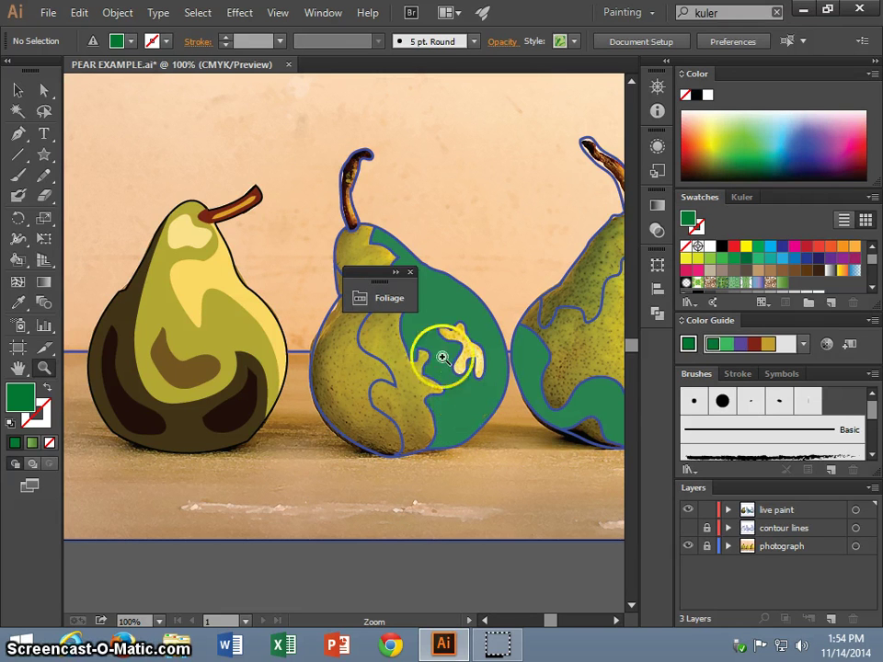
- Dock the floating Foliage swatch panel into the panel column on the right, toward the Layers area
{"action": "left_click_drag", "start_coordinate": [380, 282], "coordinate": [680, 529]}
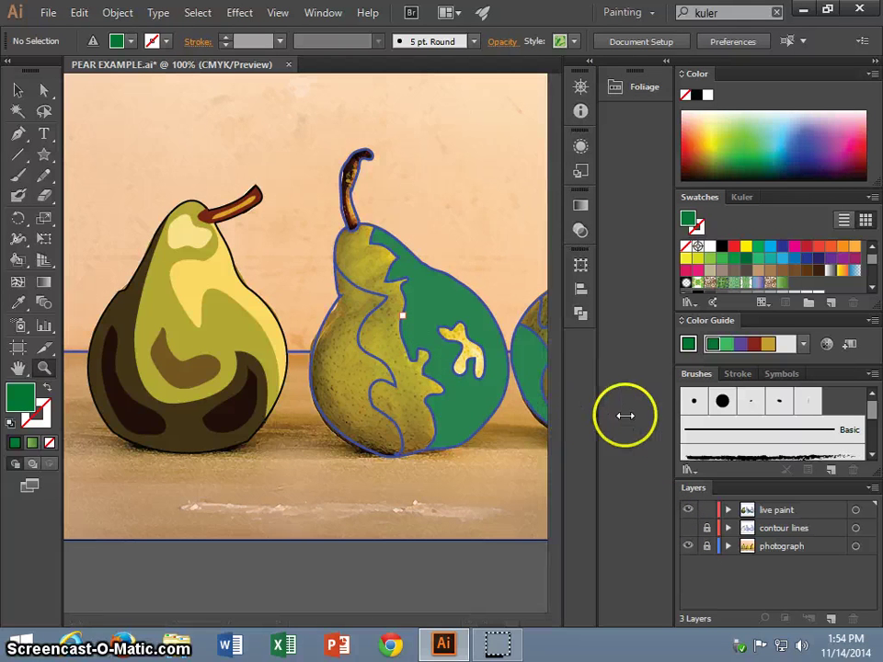
{"action": "left_click", "coordinate": [591, 61]}
{"action": "left_click", "coordinate": [590, 61]}
{"action": "left_click", "coordinate": [662, 65]}
{"action": "left_click", "coordinate": [662, 64]}
{"action": "left_click_drag", "start_coordinate": [634, 86], "coordinate": [740, 657]}
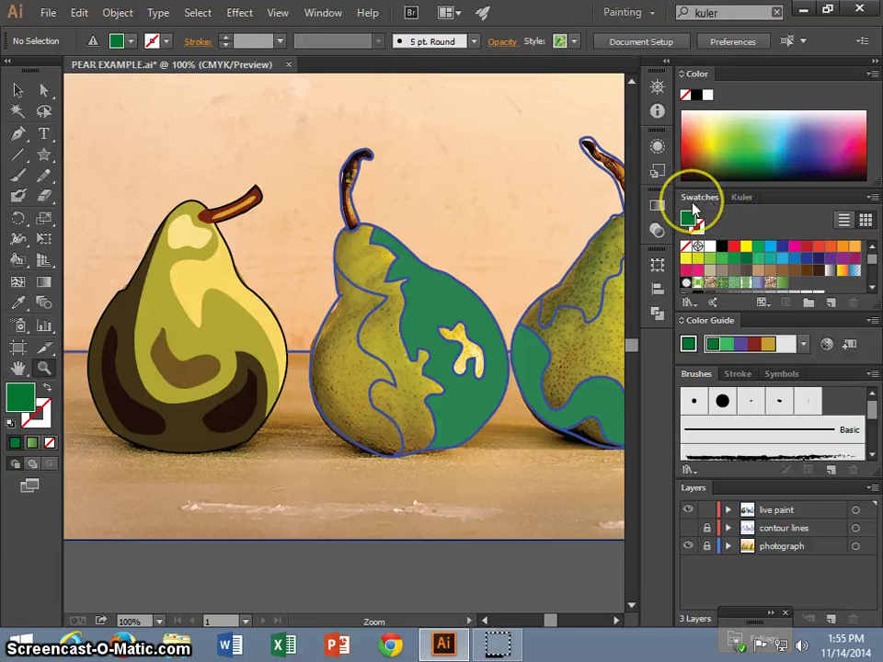
- Check the Window menu's panel list, then zoom in on the bottom of the artboard
{"action": "left_click", "coordinate": [322, 13]}
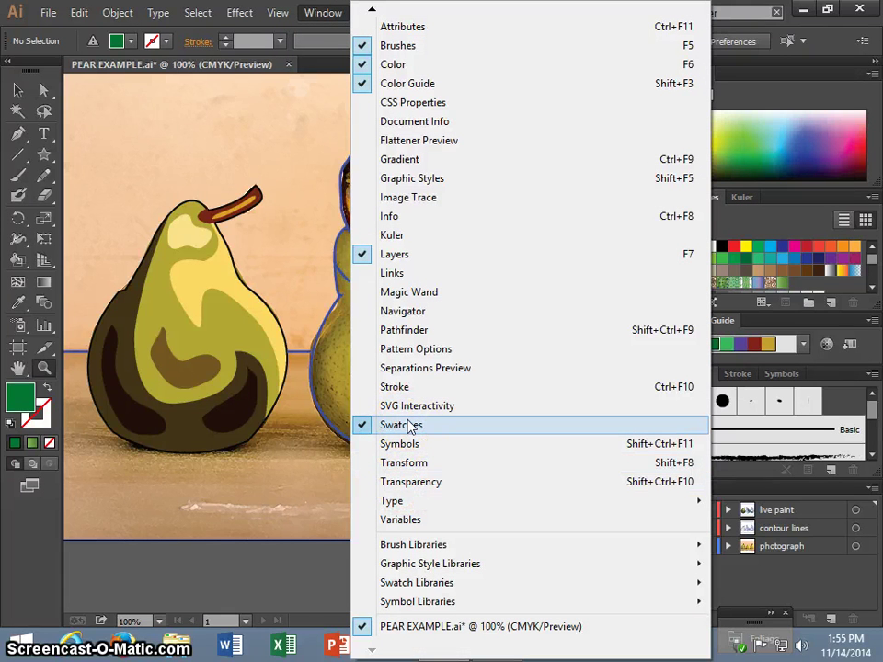
{"action": "left_click", "coordinate": [316, 563]}
{"action": "left_click", "coordinate": [319, 570]}
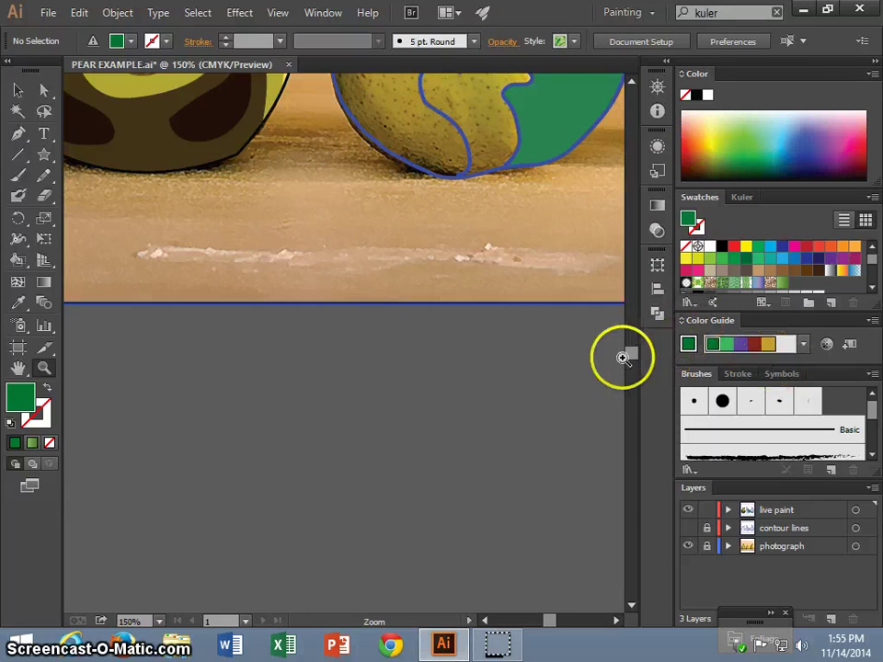
{"action": "mouse_move", "coordinate": [626, 356]}
{"action": "left_mouse_down"}
{"action": "mouse_move", "coordinate": [631, 340]}
{"action": "mouse_move", "coordinate": [634, 352]}
{"action": "left_mouse_up"}
{"action": "mouse_move", "coordinate": [548, 628]}
{"action": "left_mouse_down"}
{"action": "mouse_move", "coordinate": [540, 627]}
{"action": "mouse_move", "coordinate": [551, 628]}
{"action": "left_mouse_up"}
- Refresh the Color Guide harmony to greens and zoom back out to 100%
{"action": "left_click", "coordinate": [698, 343]}
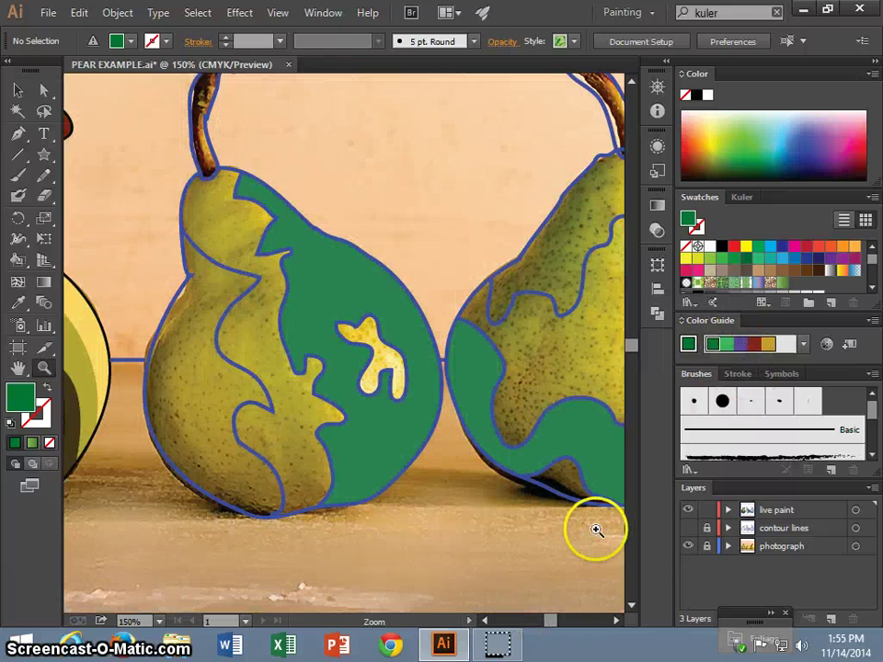
{"action": "key", "text": "ctrl+minus"}
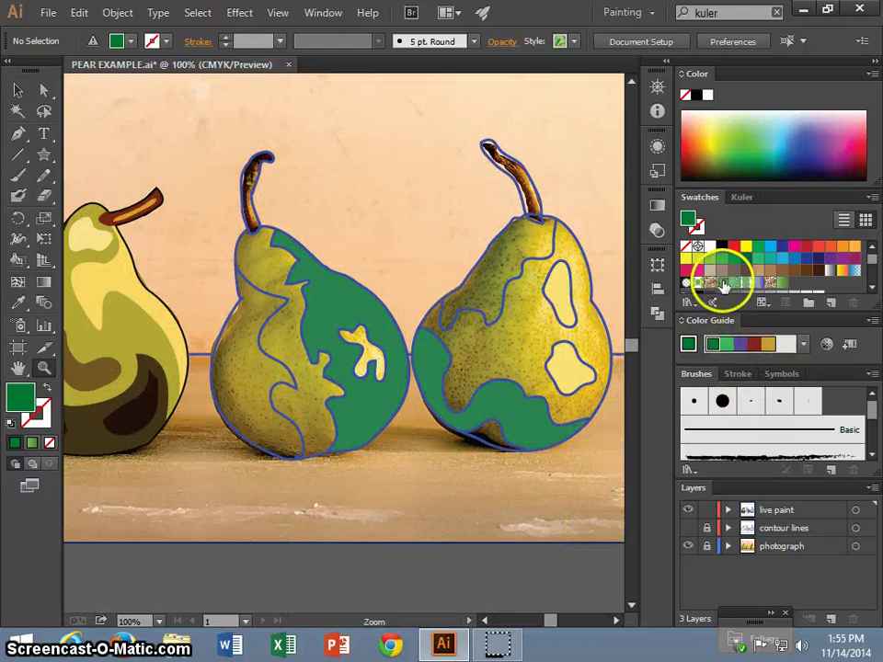
{"action": "left_click_drag", "start_coordinate": [490, 623], "coordinate": [490, 624]}
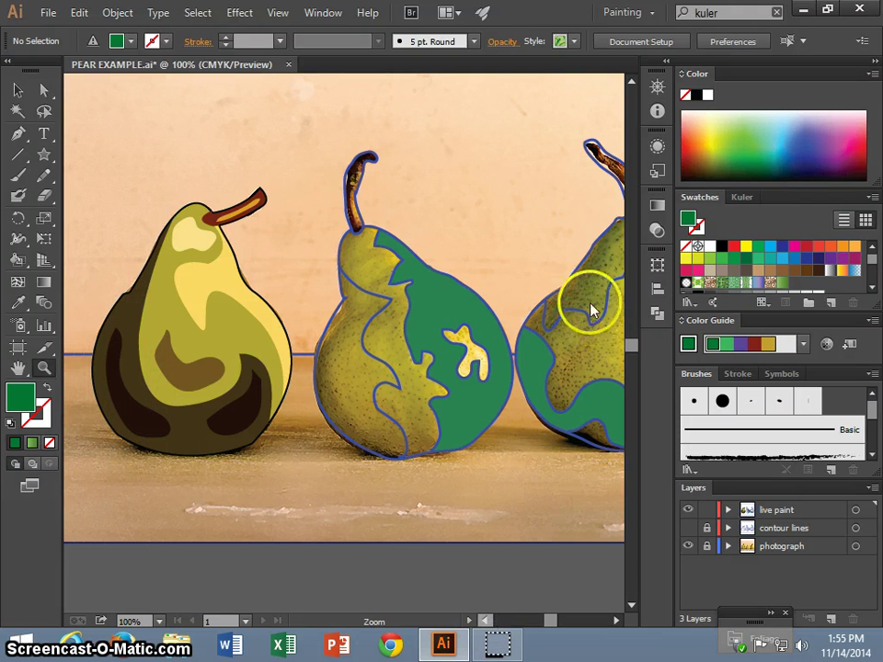
- Open the Patterns > Decorative > Decorative Legacy swatch library from Swatch Libraries
{"action": "left_click", "coordinate": [694, 306]}
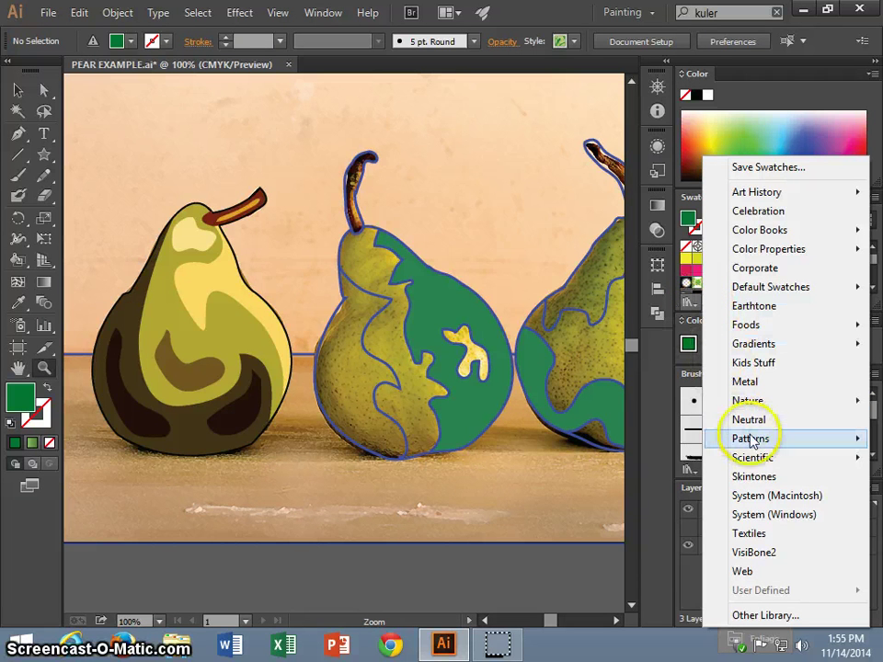
{"action": "mouse_move", "coordinate": [756, 444]}
{"action": "mouse_move", "coordinate": [690, 450]}
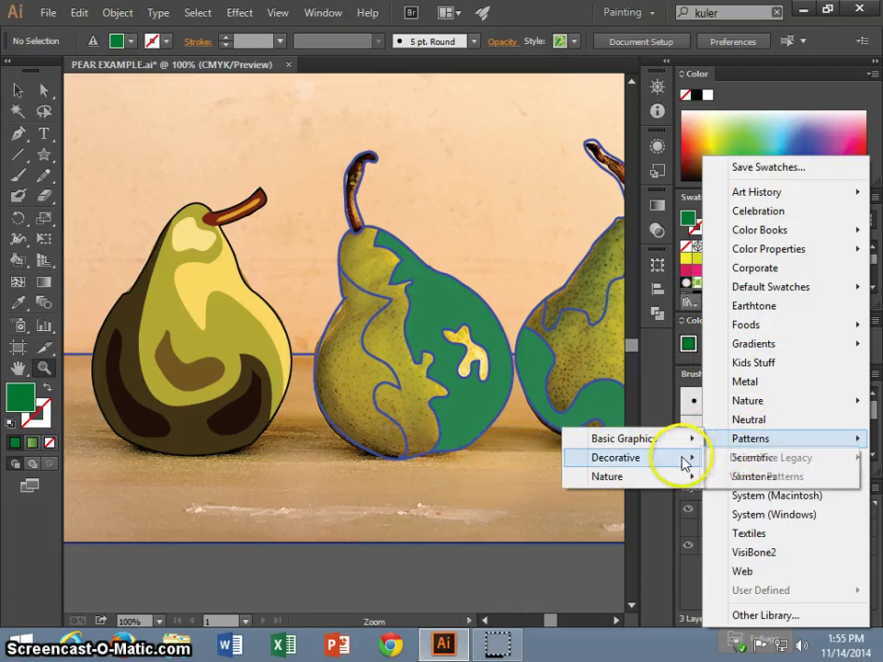
{"action": "mouse_move", "coordinate": [671, 476]}
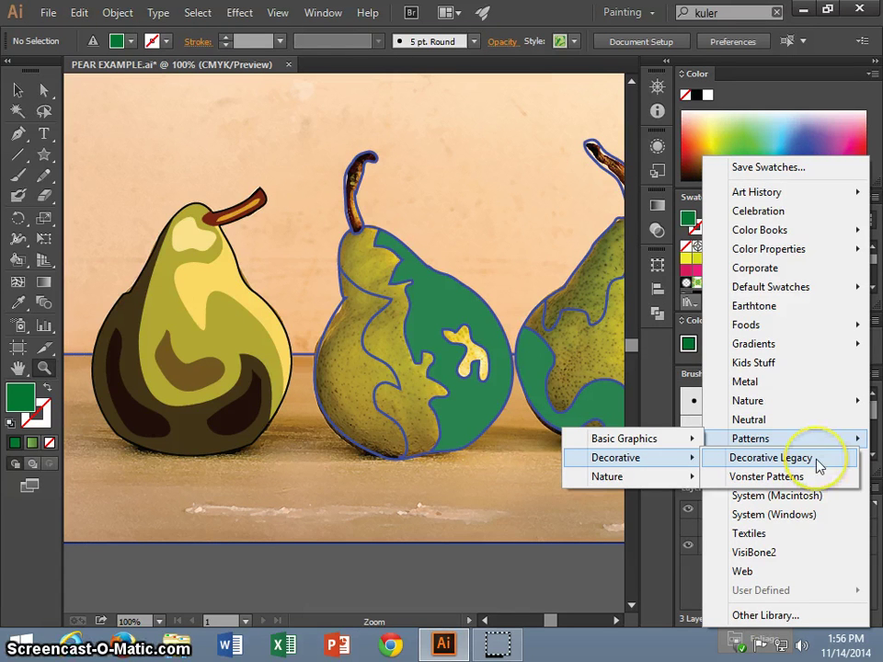
{"action": "left_click", "coordinate": [817, 463]}
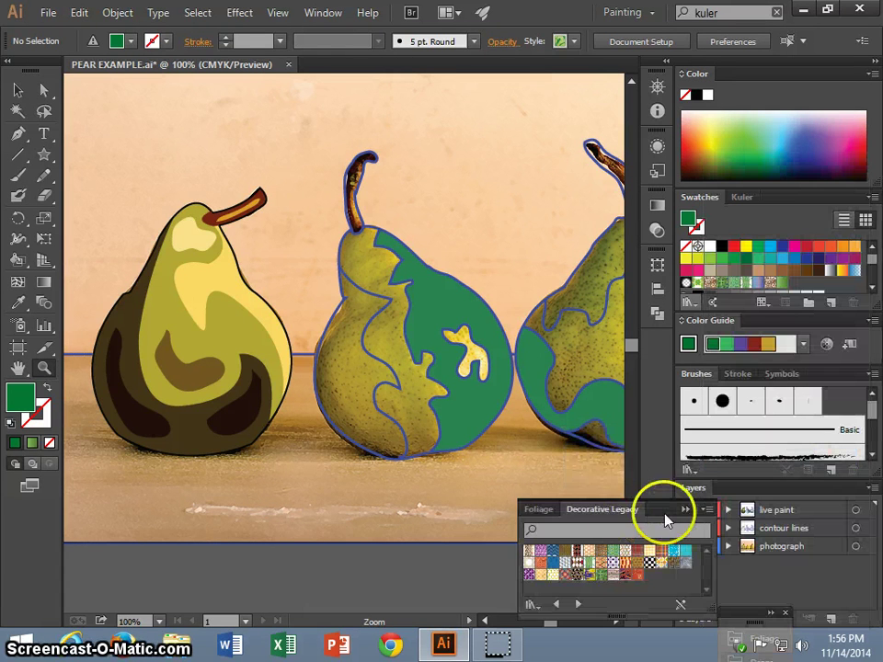
- Fill the right pear's lower-right region with a green grass pattern using the Live Paint Bucket
{"action": "left_click_drag", "start_coordinate": [661, 512], "coordinate": [234, 389]}
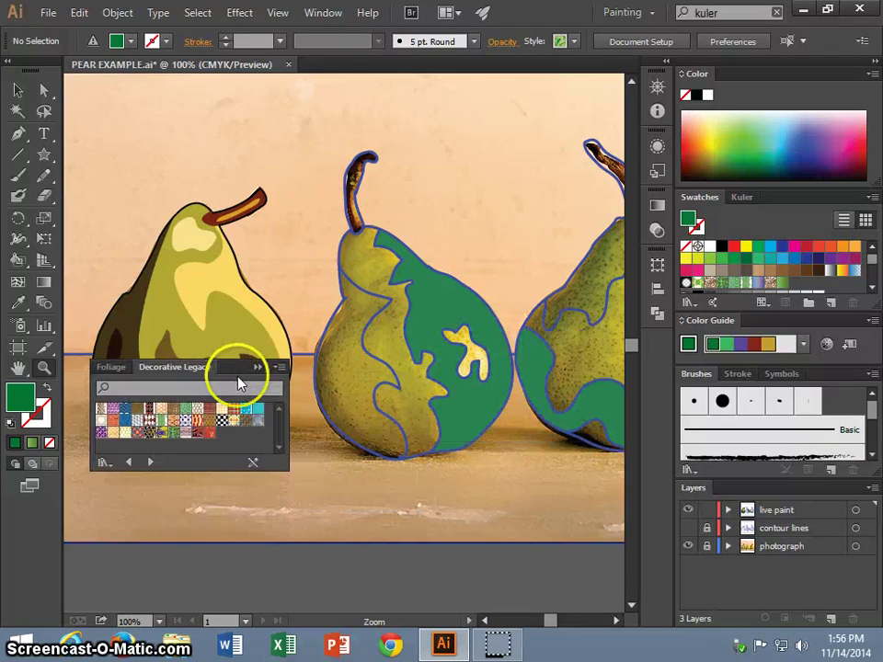
{"action": "left_click", "coordinate": [203, 479]}
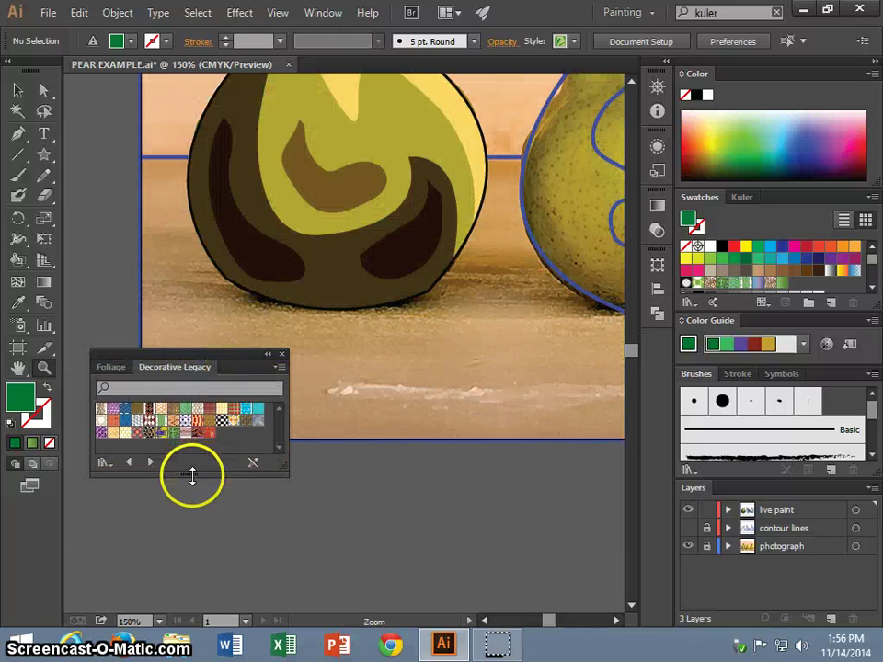
{"action": "left_click_drag", "start_coordinate": [192, 471], "coordinate": [204, 506]}
{"action": "left_click_drag", "start_coordinate": [631, 357], "coordinate": [630, 350]}
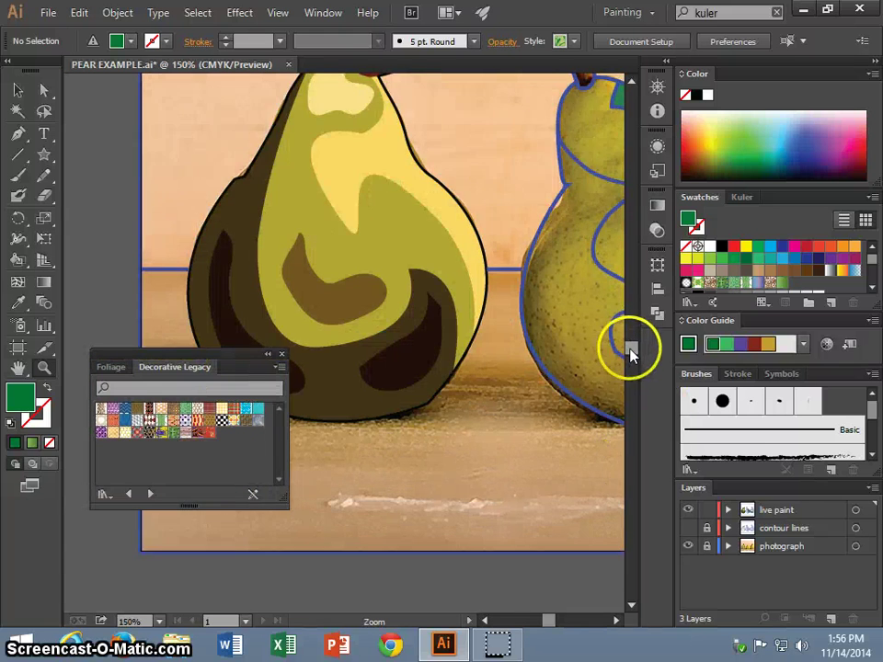
{"action": "left_click", "coordinate": [187, 409]}
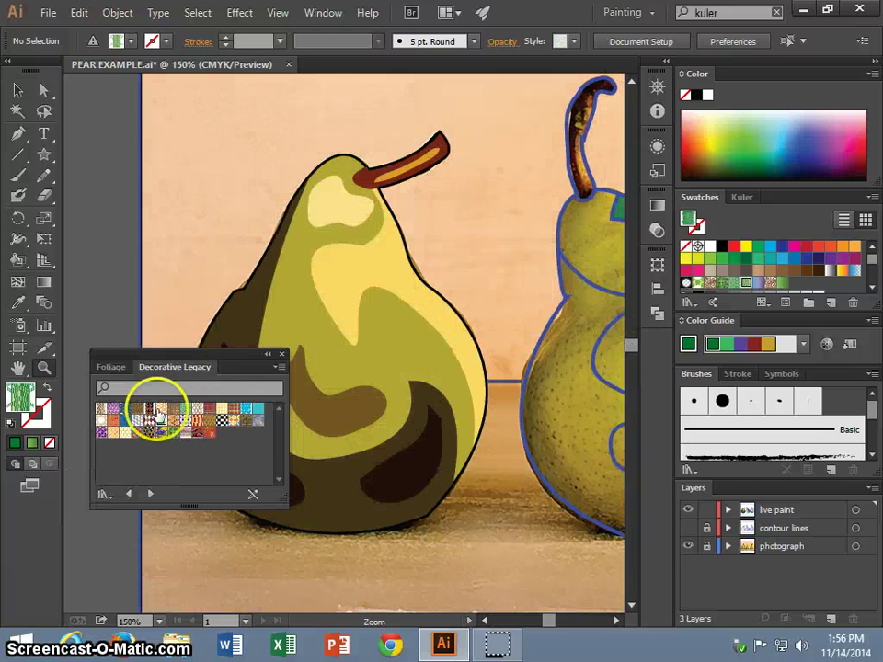
{"action": "left_click", "coordinate": [17, 261]}
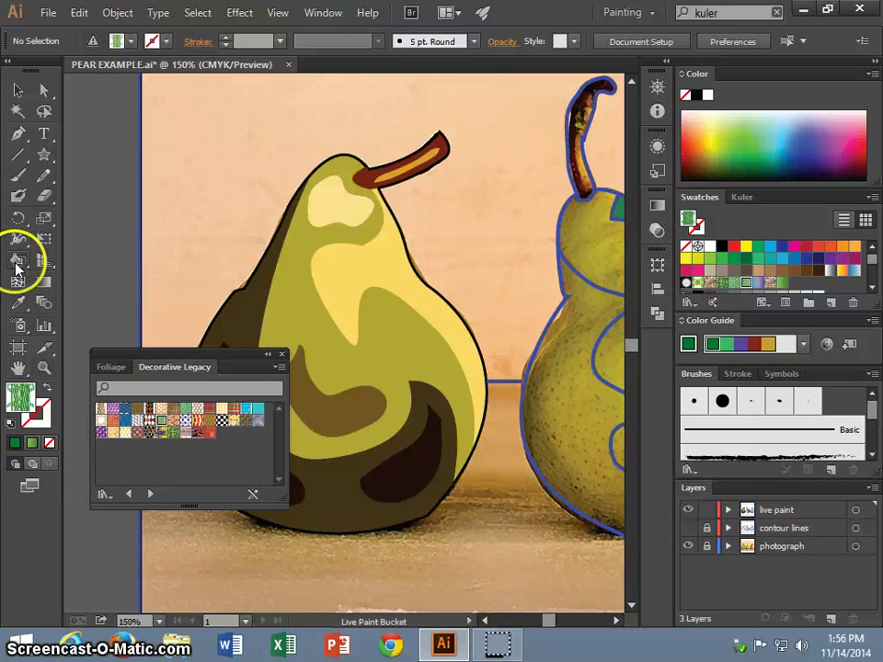
{"action": "left_click_drag", "start_coordinate": [547, 626], "coordinate": [551, 626]}
{"action": "left_click", "coordinate": [529, 522]}
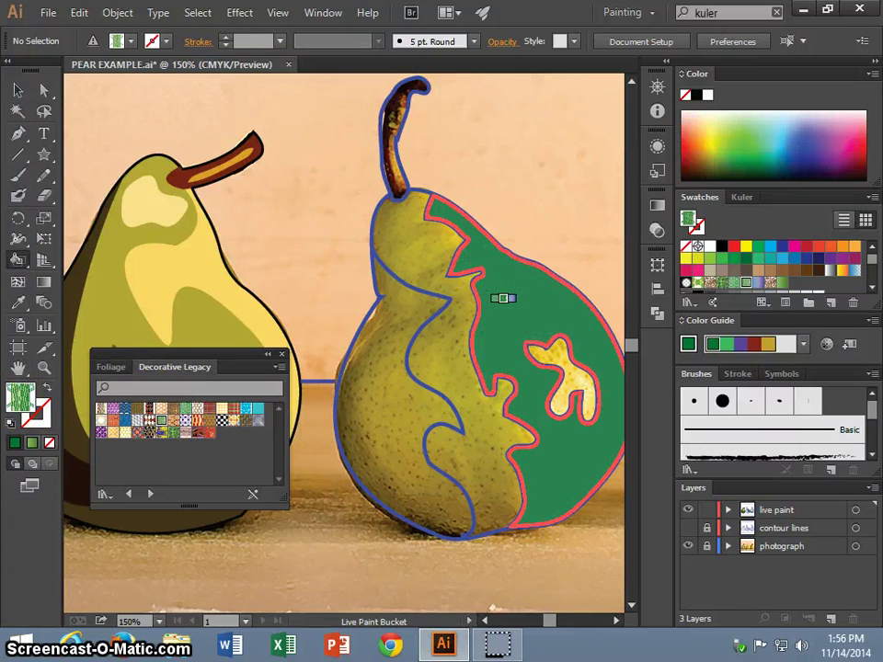
- Fill the right pear's left face with the green plaid Decorative Legacy pattern
{"action": "left_click", "coordinate": [494, 439]}
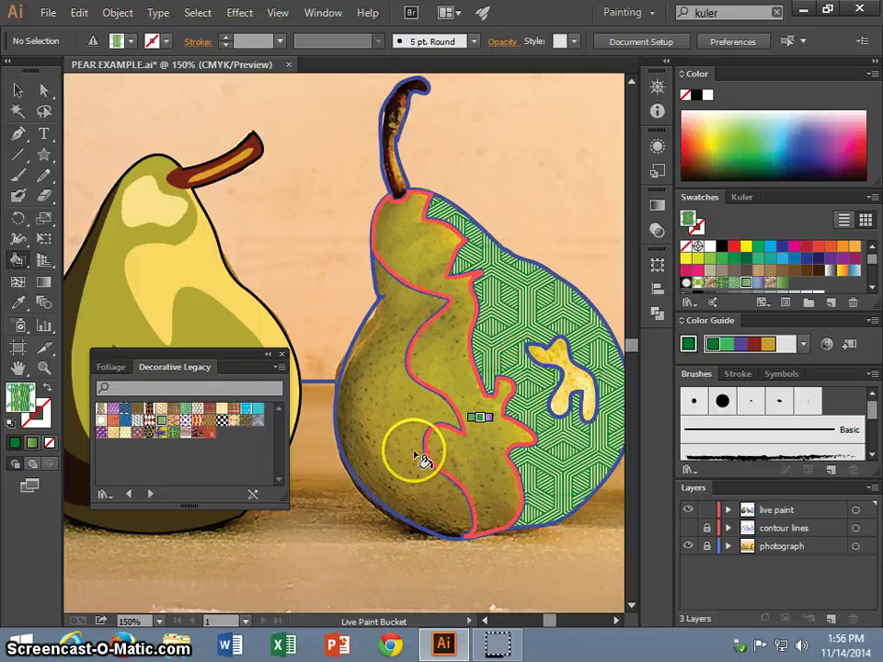
{"action": "left_click", "coordinate": [174, 434]}
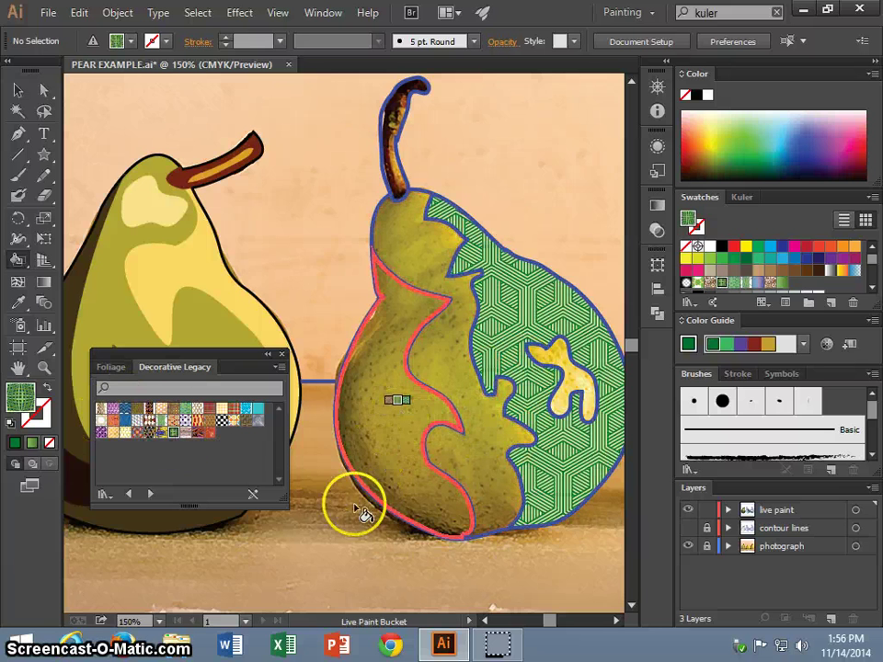
{"action": "left_click", "coordinate": [401, 416]}
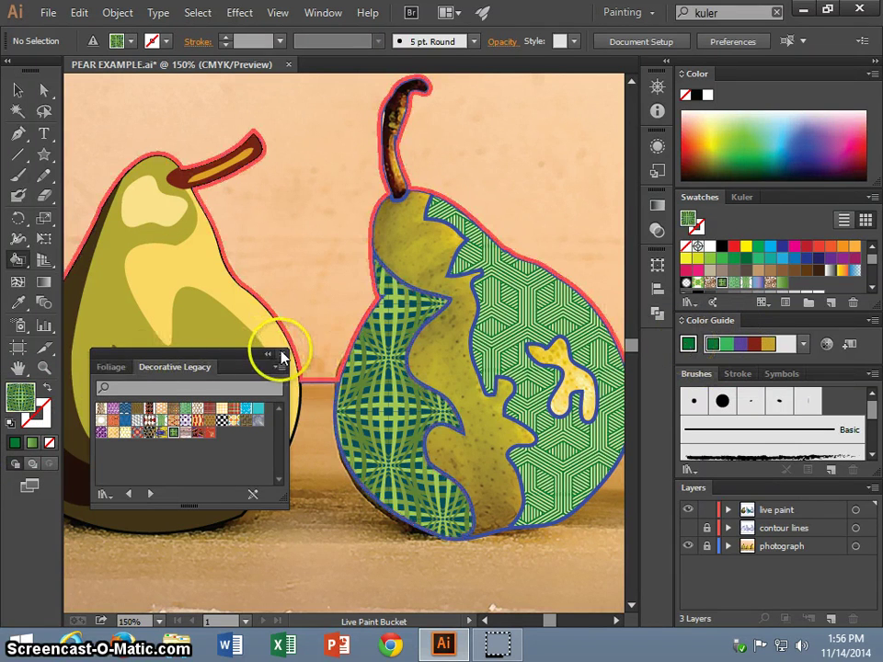
- Close the pattern library and select the solid CMYK Green swatch, confirming its Swatch Options
{"action": "left_click", "coordinate": [281, 353]}
{"action": "left_click", "coordinate": [759, 246]}
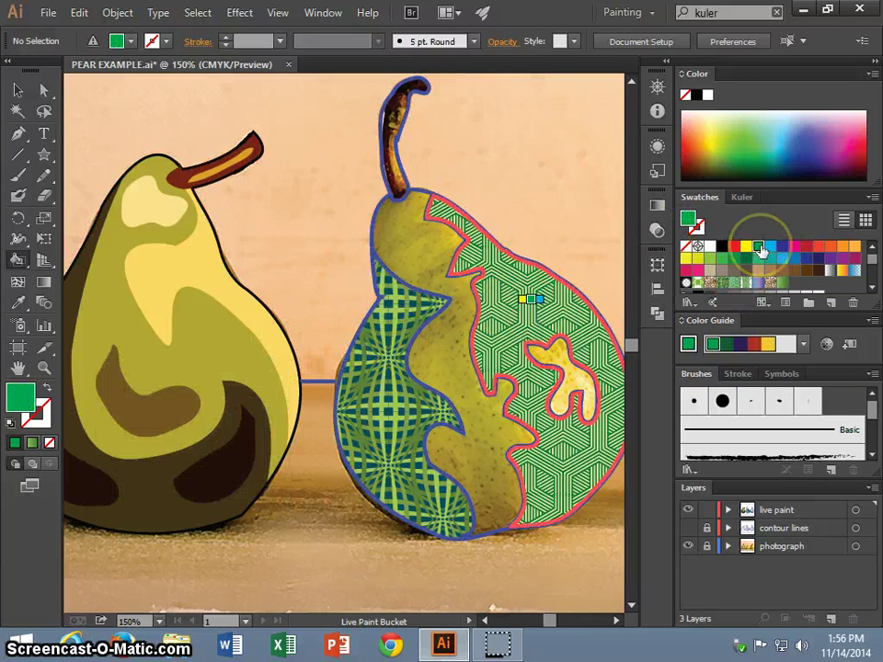
{"action": "double_click", "coordinate": [761, 250]}
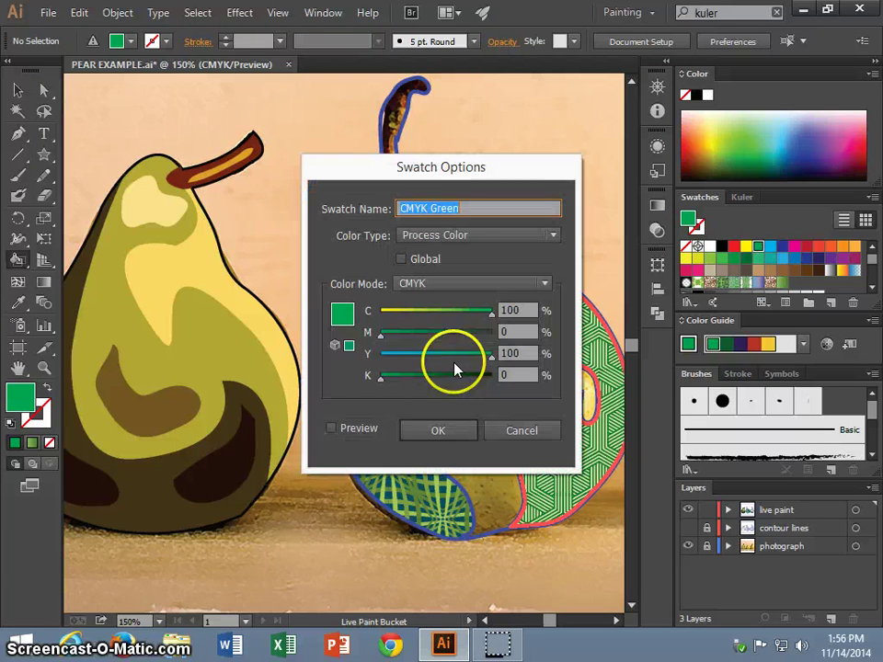
{"action": "left_click", "coordinate": [445, 438]}
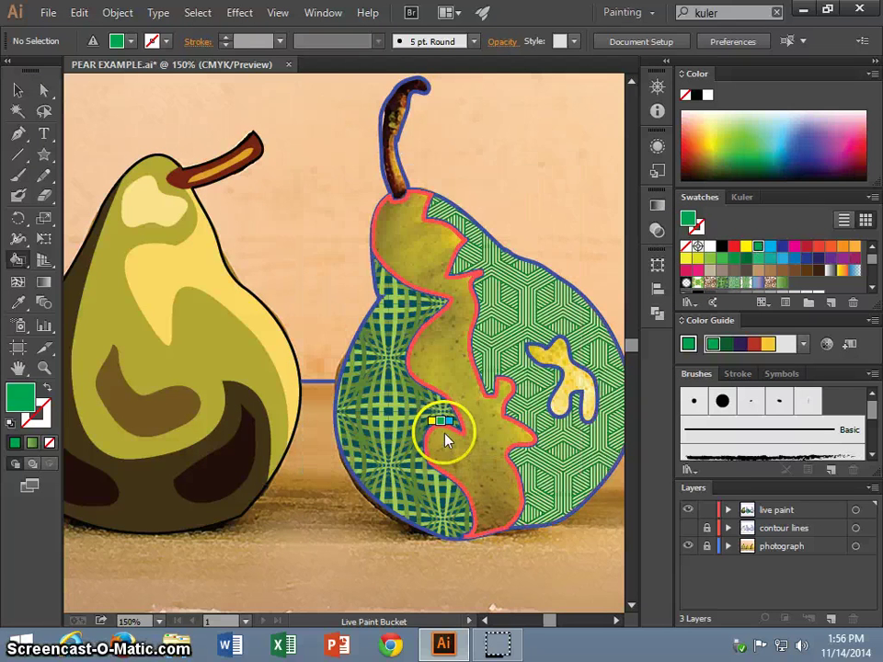
- Live-paint the right pear's middle region and the two adjacent strips solid green
{"action": "left_click", "coordinate": [444, 353]}
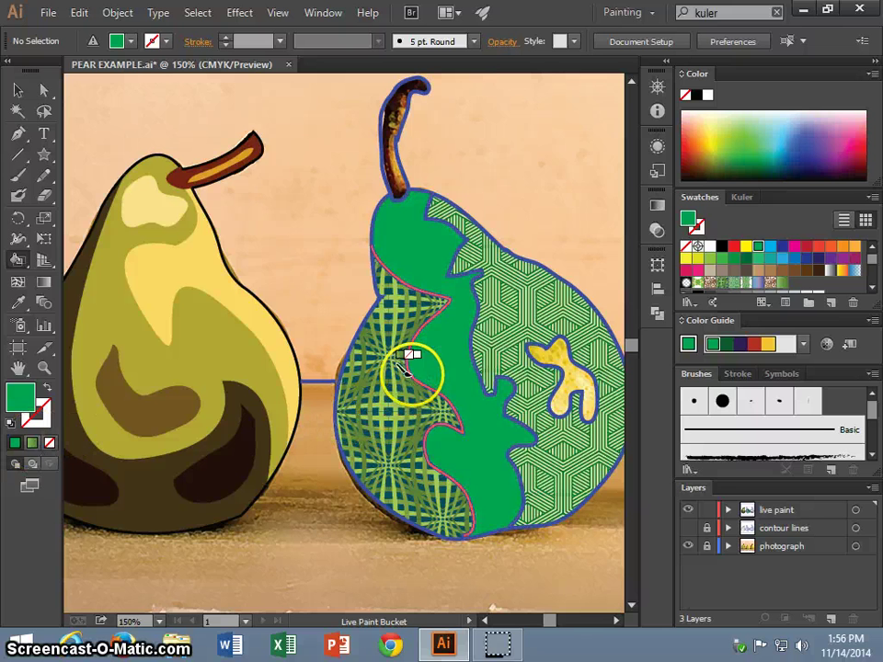
{"action": "left_click", "coordinate": [407, 363]}
{"action": "left_click", "coordinate": [471, 362]}
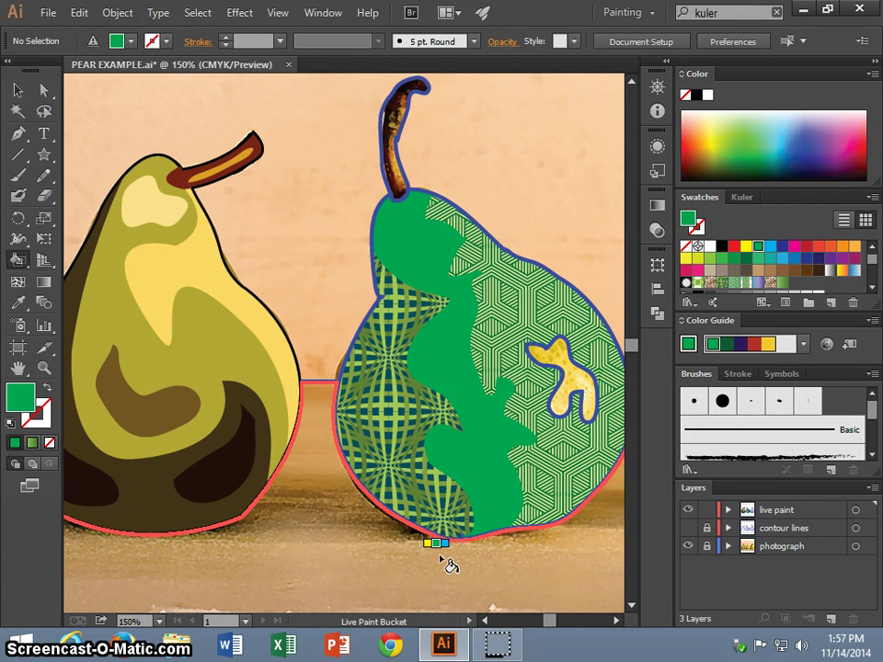
- Open the Gradients > Fruits and Vegetables swatch library
{"action": "left_click", "coordinate": [692, 307]}
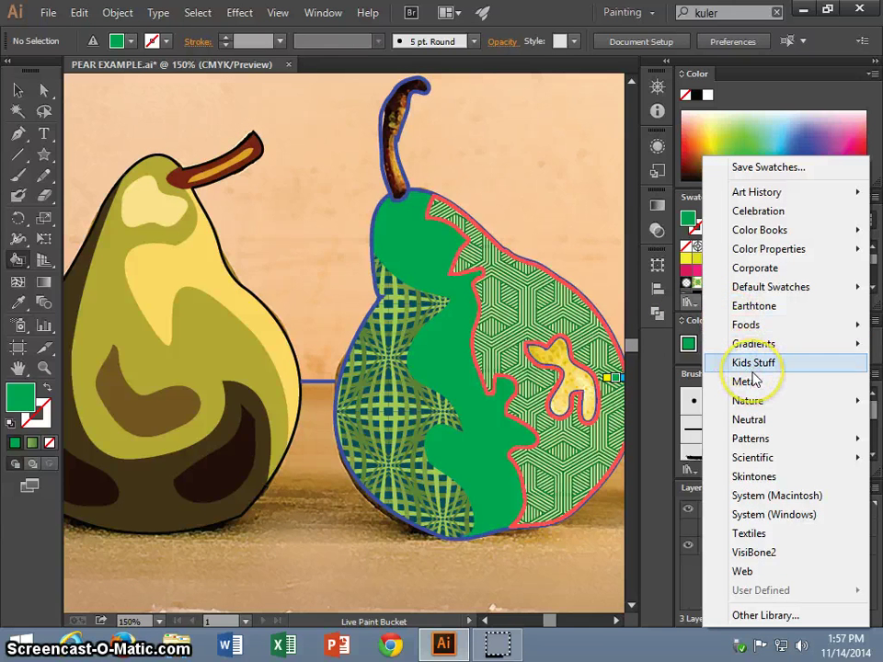
{"action": "mouse_move", "coordinate": [751, 347]}
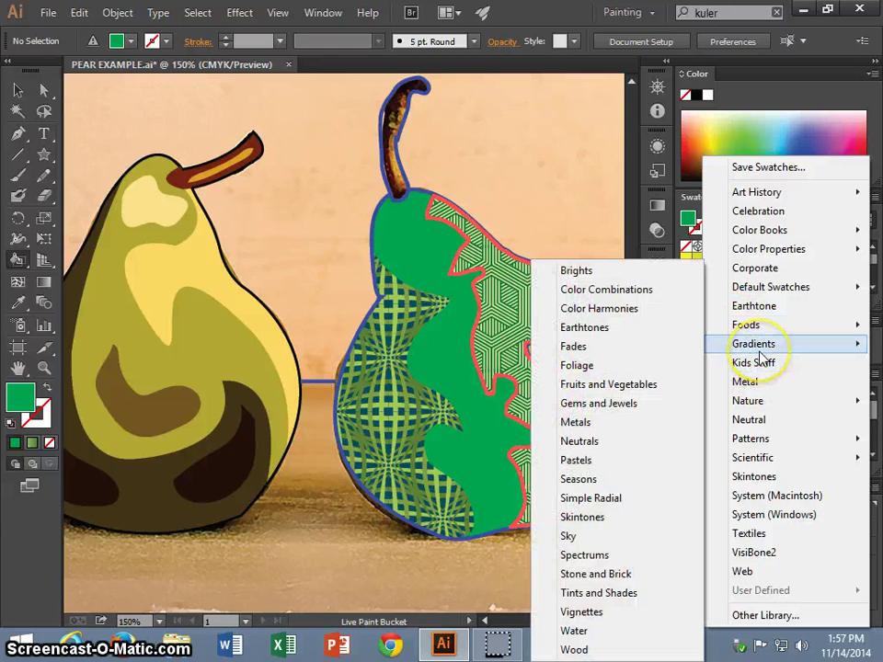
{"action": "left_click", "coordinate": [670, 391]}
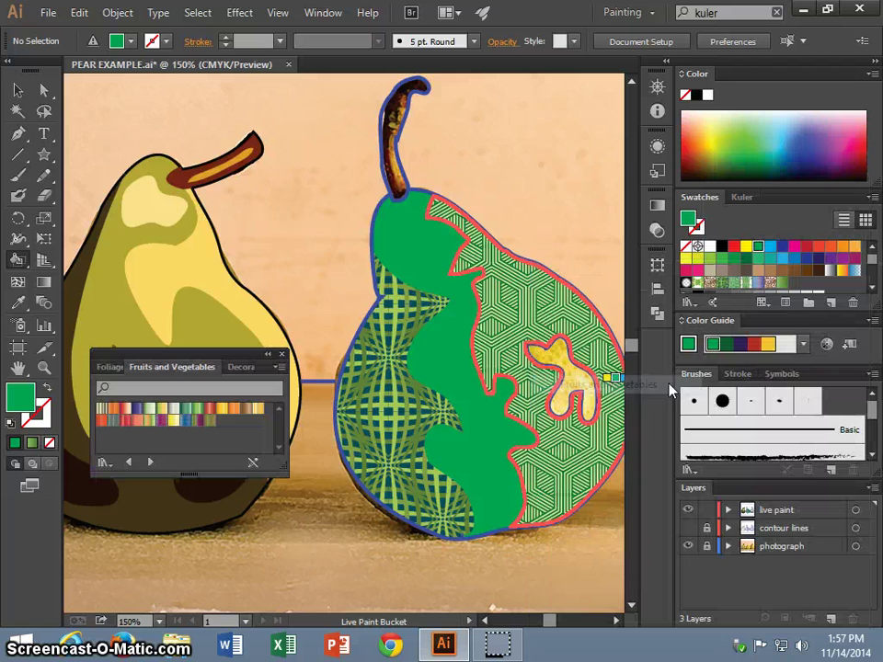
- Paint the right pear's yellow blob with a green gradient and the left pear's highlight yellow-orange
{"action": "left_click", "coordinate": [196, 408]}
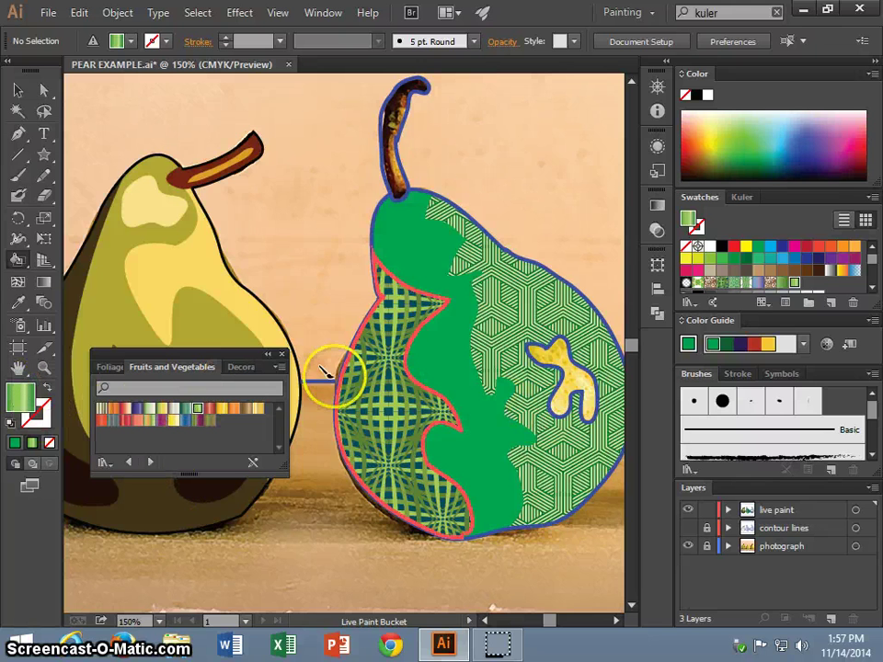
{"action": "left_click", "coordinate": [569, 375]}
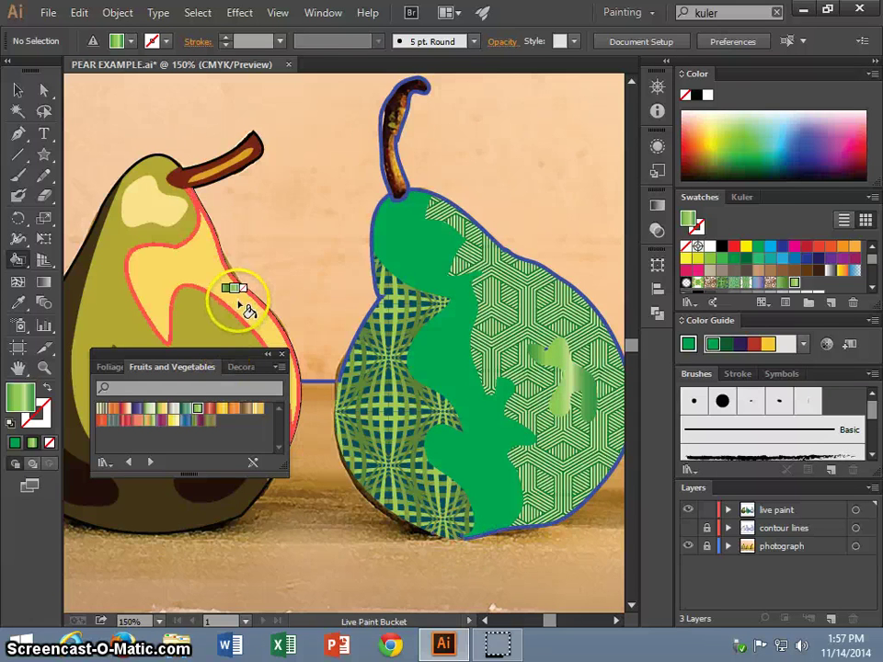
{"action": "left_click", "coordinate": [222, 409]}
{"action": "left_click", "coordinate": [210, 272]}
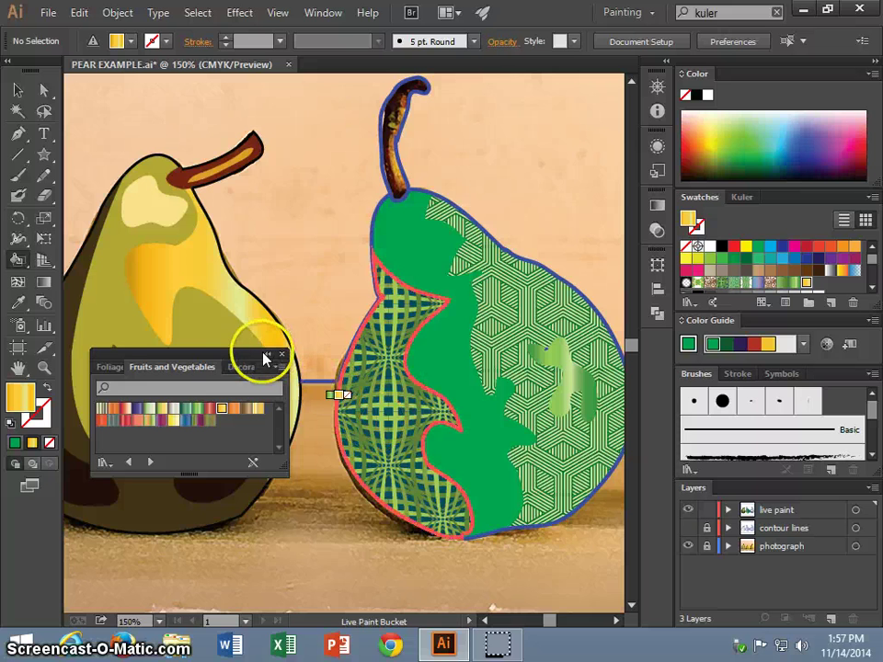
- Collapse and close the Fruits and Vegetables gradient library panel
{"action": "left_click", "coordinate": [267, 354]}
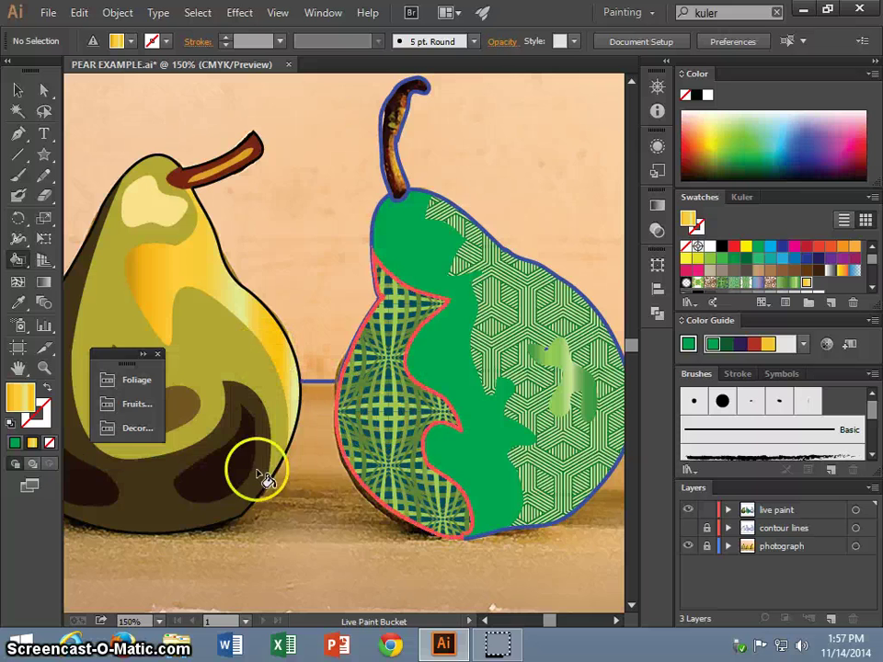
{"action": "left_click", "coordinate": [157, 355]}
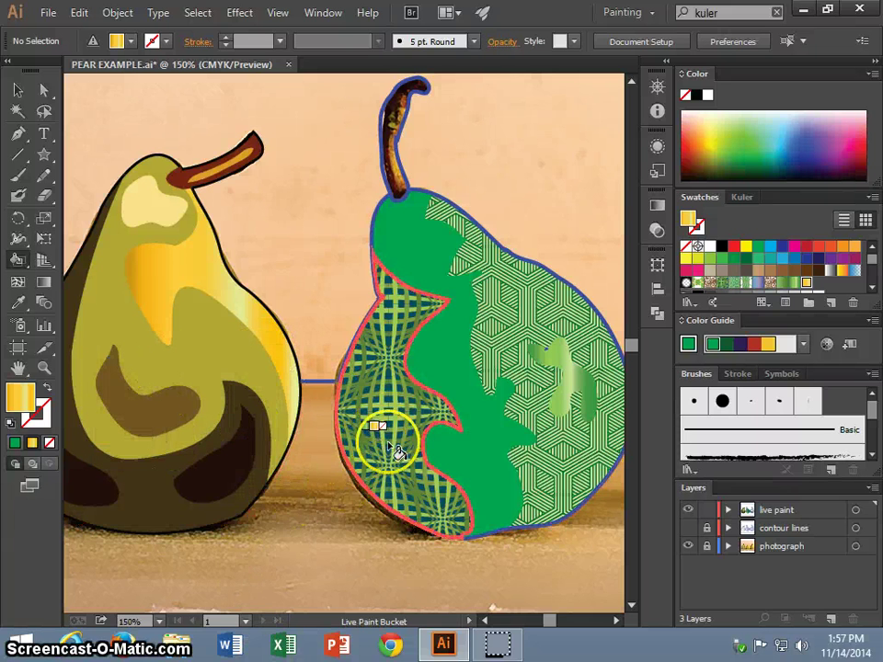
{"action": "left_click", "coordinate": [306, 520]}
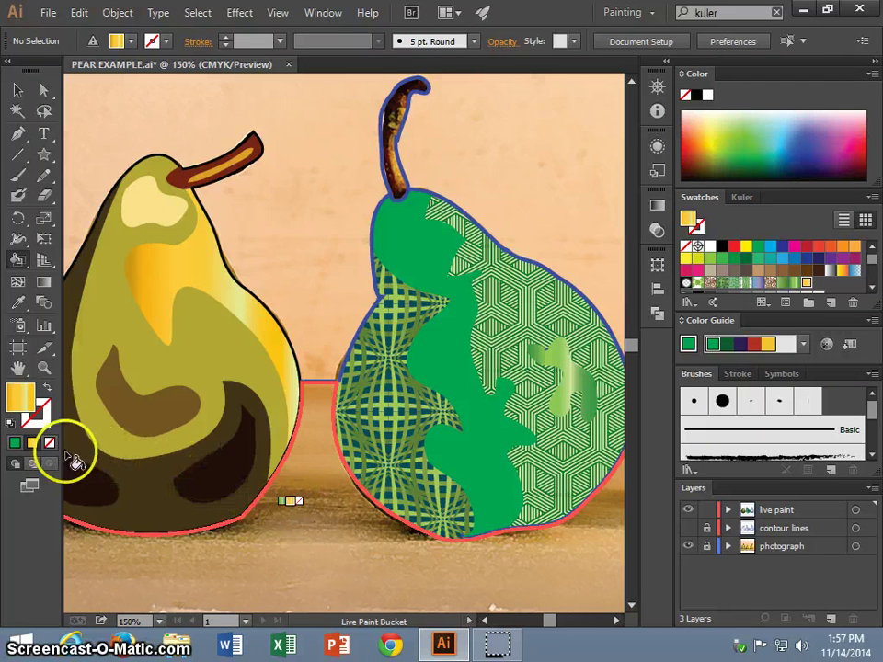
{"action": "left_click", "coordinate": [33, 444]}
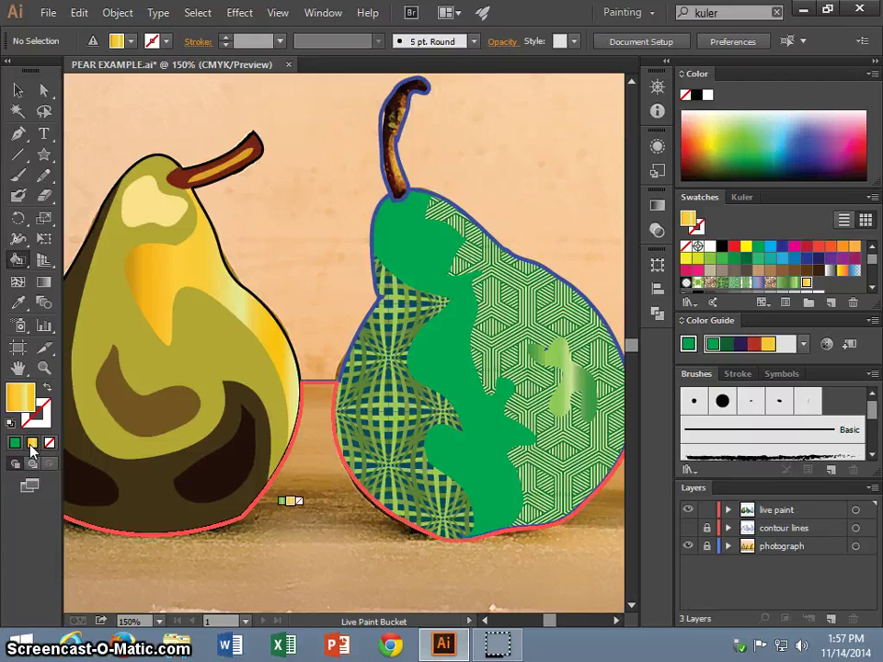
{"action": "left_click", "coordinate": [21, 394]}
{"action": "double_click", "coordinate": [20, 397]}
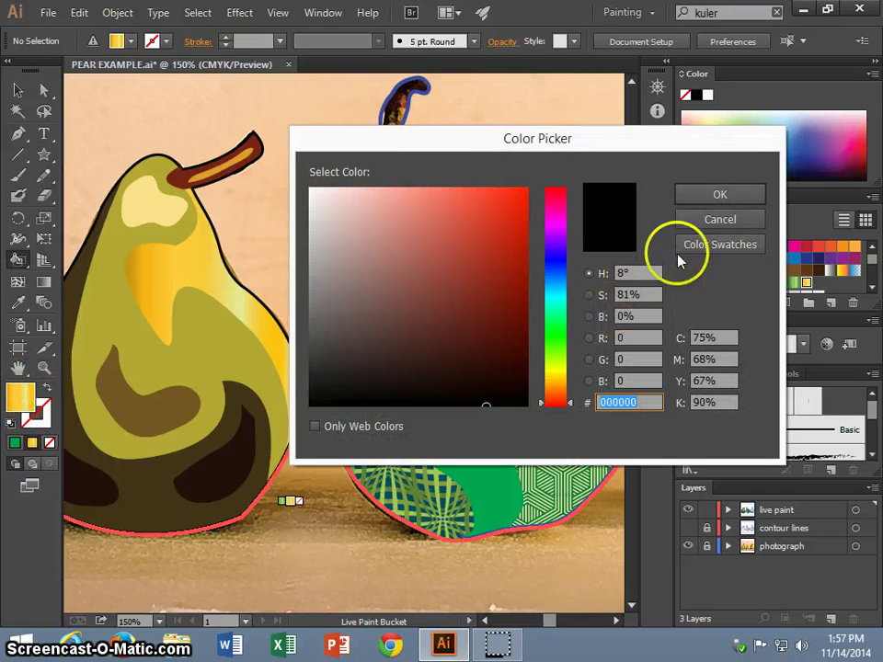
{"action": "left_click", "coordinate": [706, 222]}
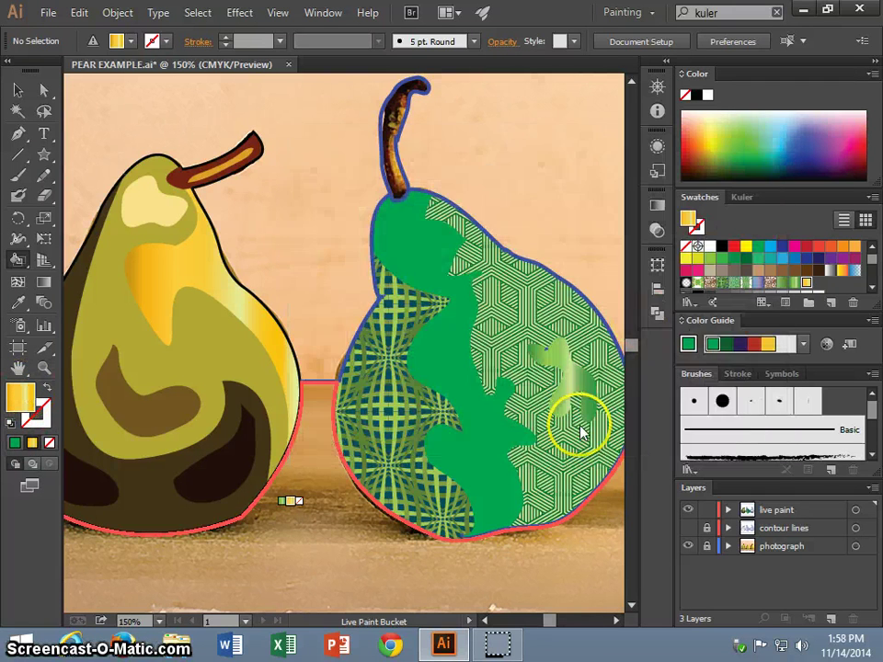